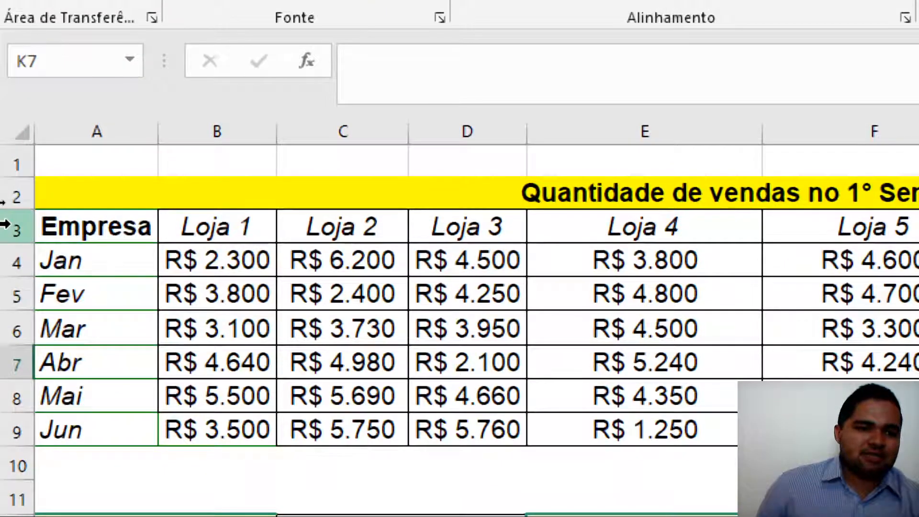
Examine the sales table's store headers and month column, plus the PROCV and PROCH lookup tables below it.
click(7, 225)
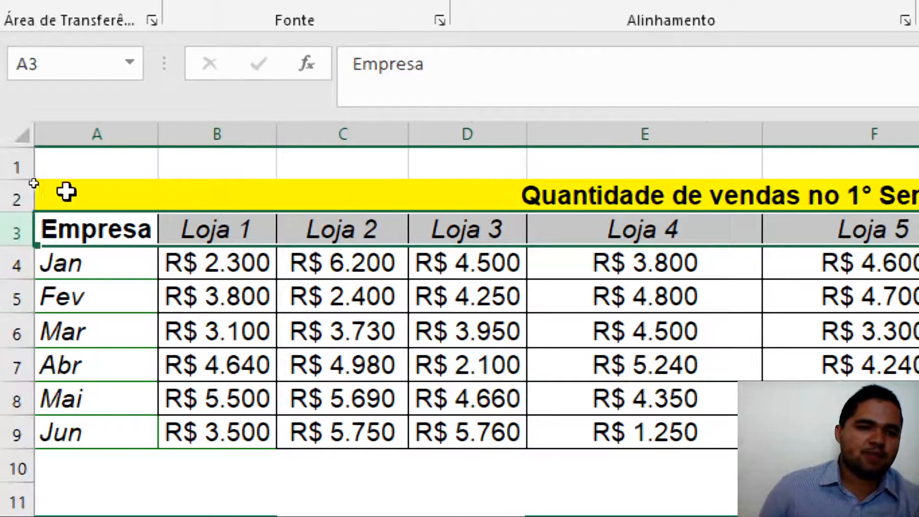
click(86, 133)
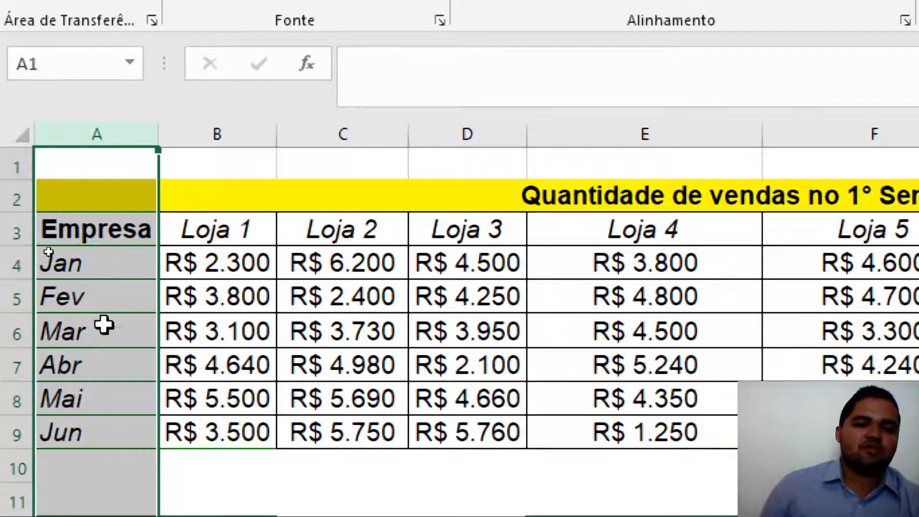
scroll(388, 358, down, 4)
scroll(391, 357, up, 2)
click(404, 330)
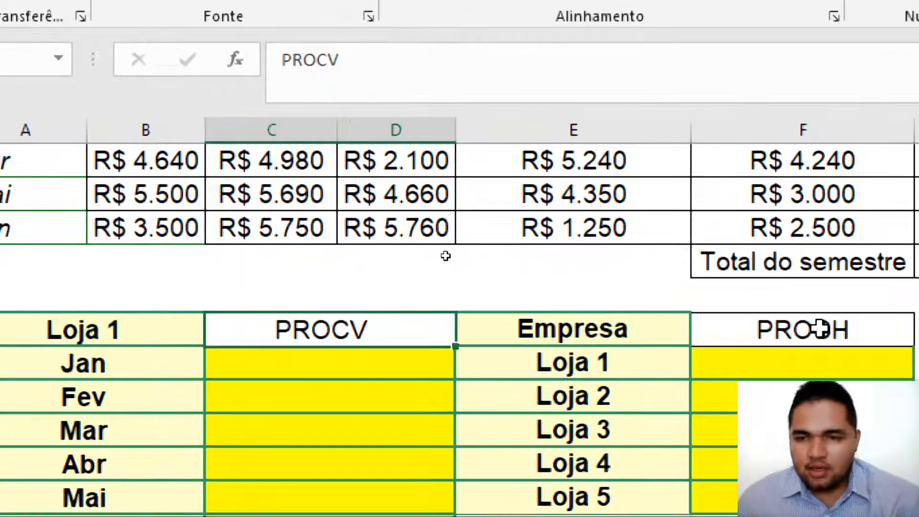
click(891, 333)
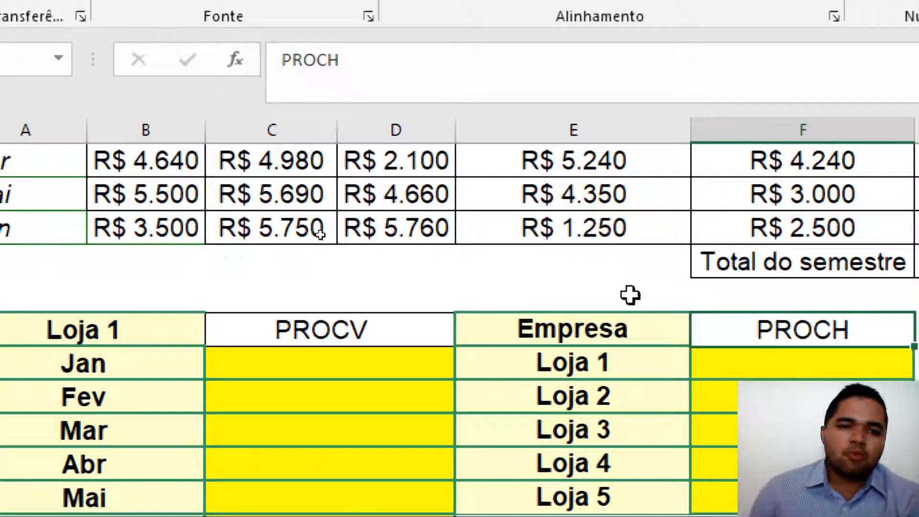
scroll(69, 365, up, 2)
scroll(69, 336, down, 4)
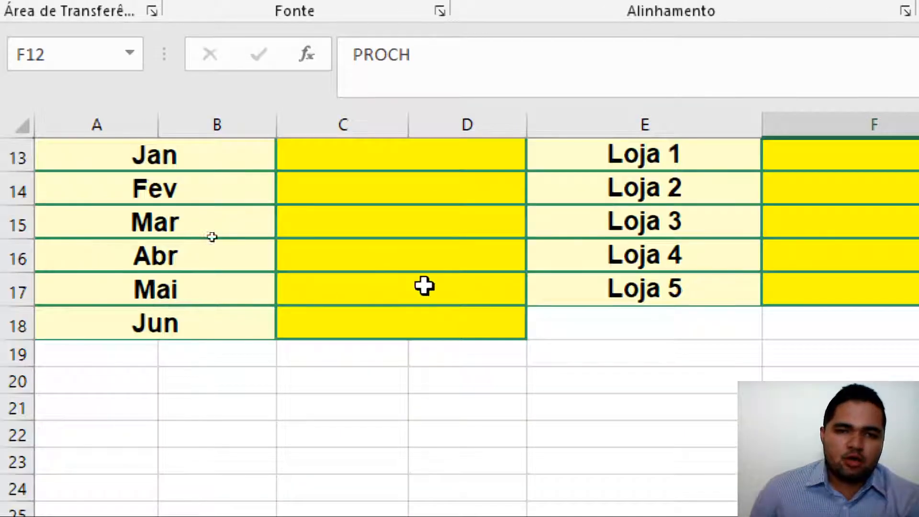
scroll(424, 285, up, 2)
Start a PROCV formula in C13 using the month Jan in A13 as the lookup value.
click(380, 365)
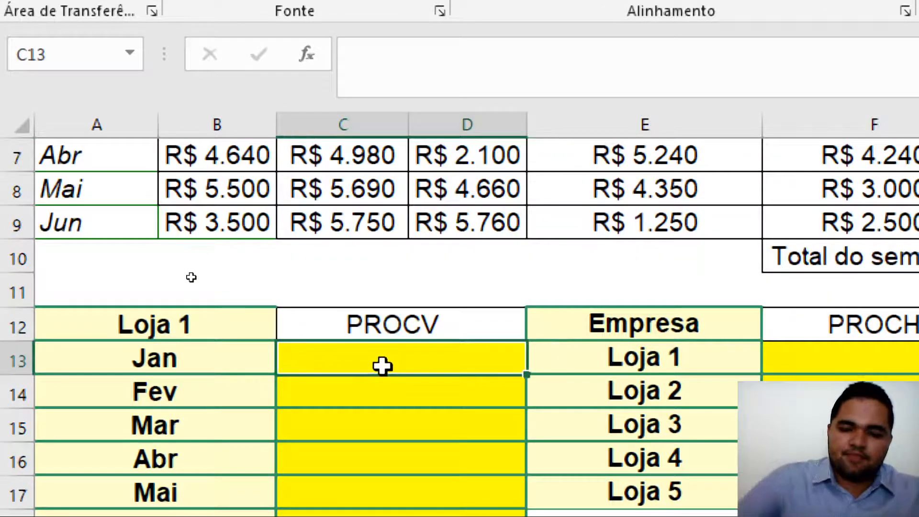
double_click(382, 366)
text(=)
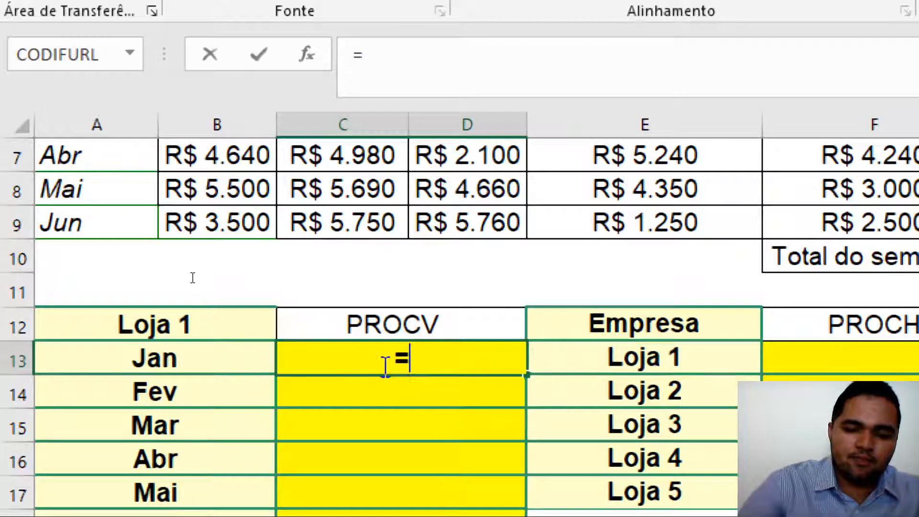
text(procv)
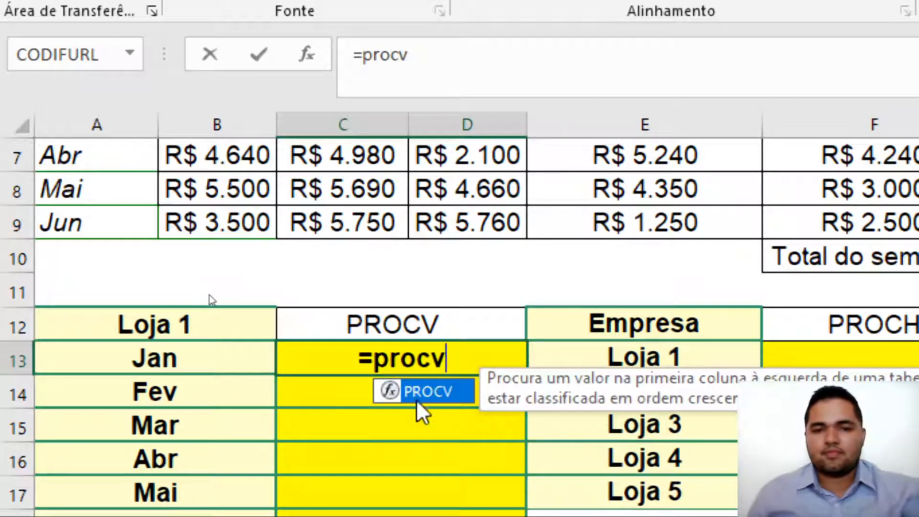
double_click(433, 397)
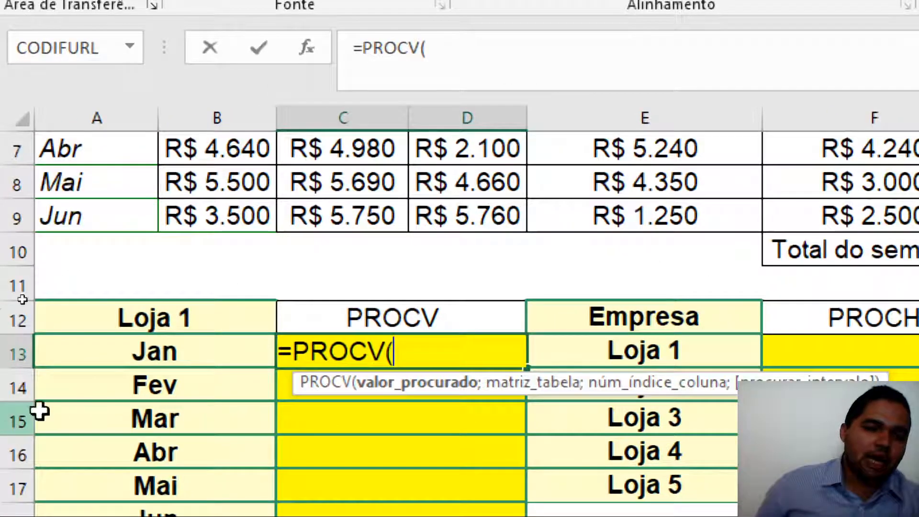
click(120, 351)
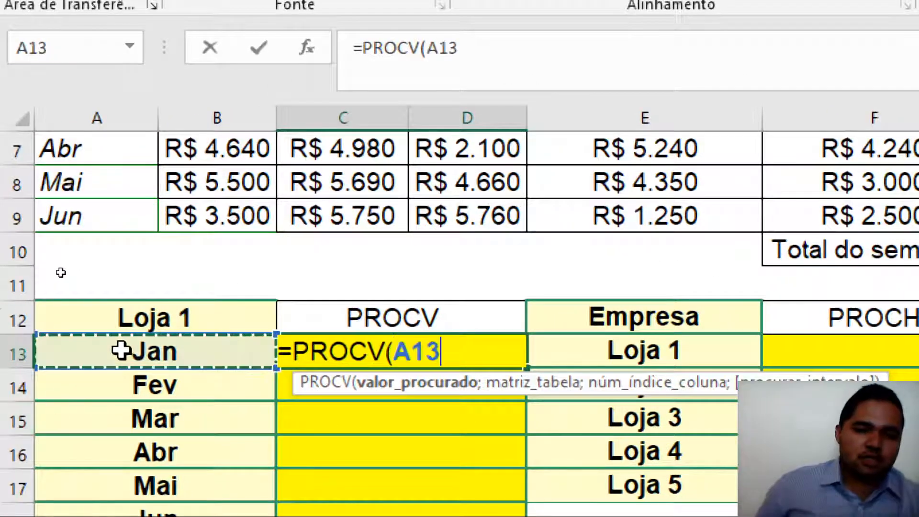
text(;)
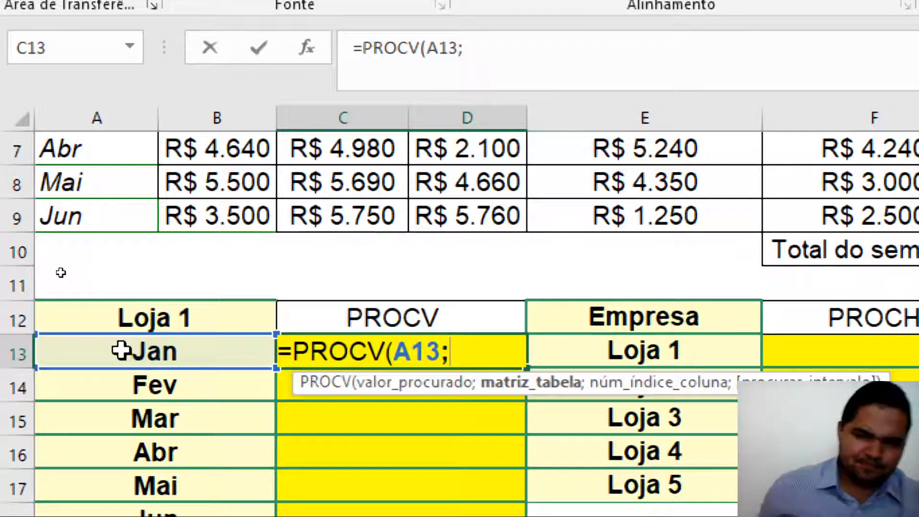
Set the formula's table array to the sales data A3:F9 and lock it as the absolute range $A$3:$F$9.
scroll(88, 277, up, 2)
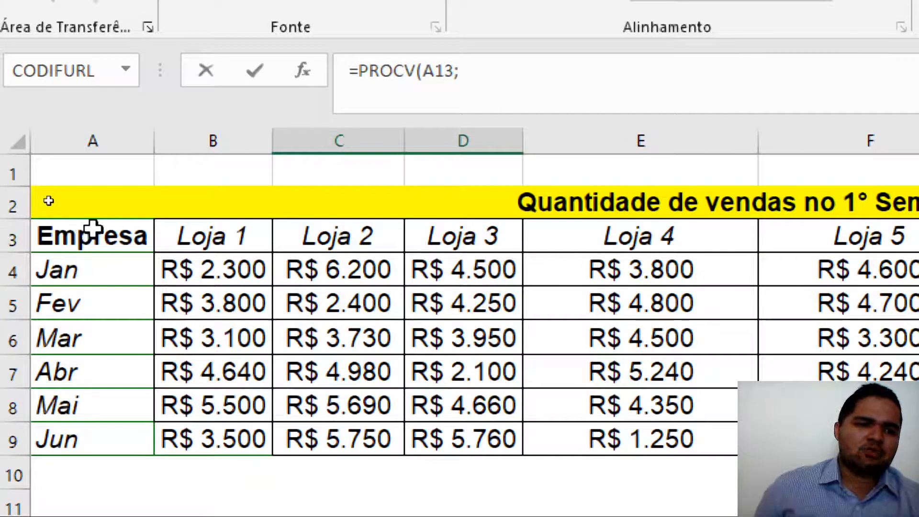
drag(94, 230, 551, 299)
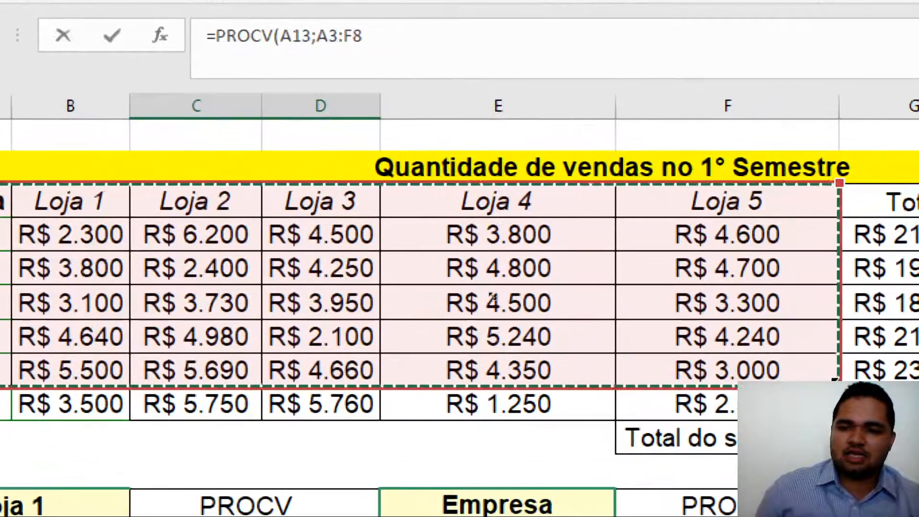
drag(489, 305, 492, 310)
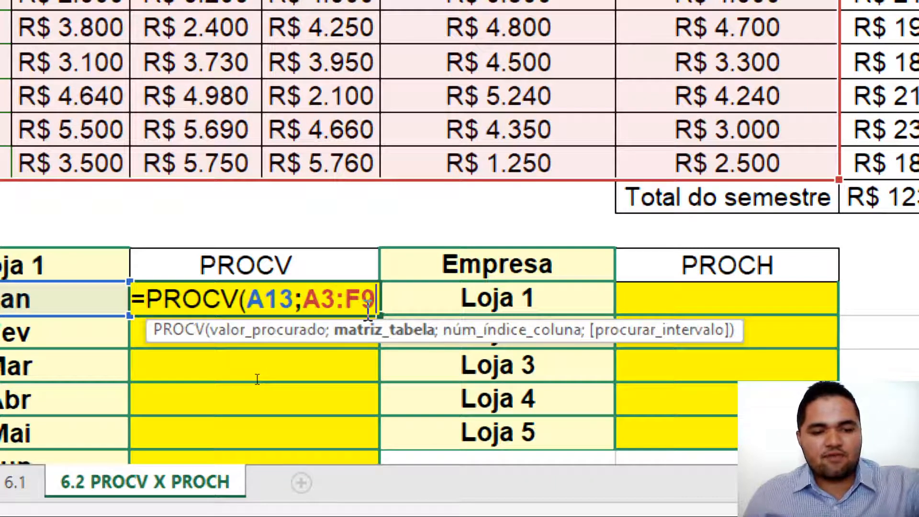
key(F4)
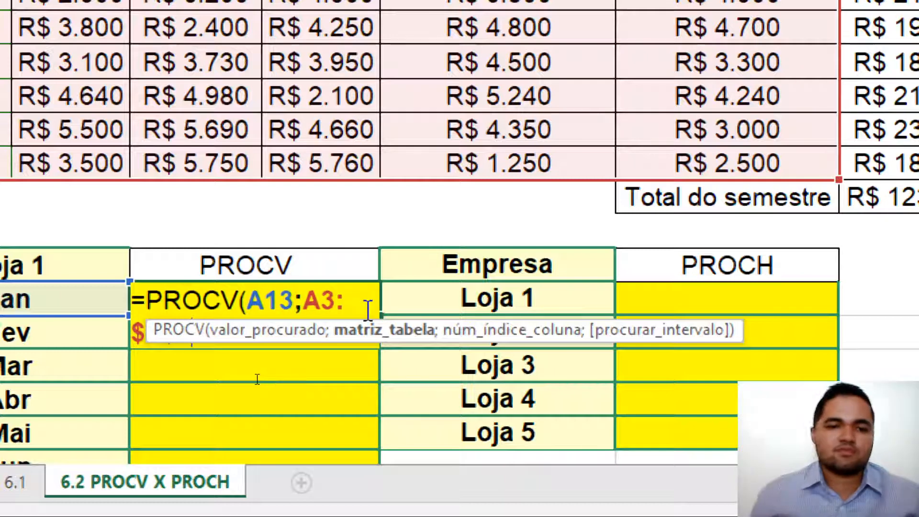
click(305, 301)
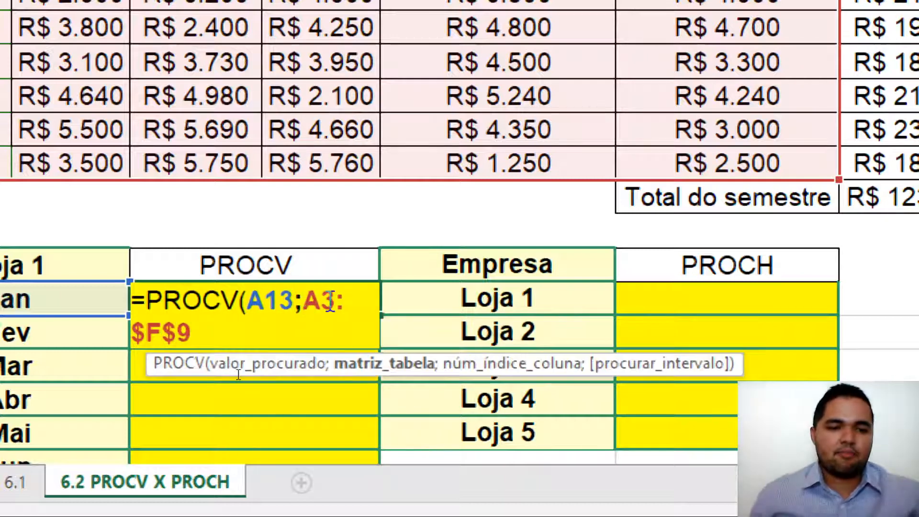
key(F4)
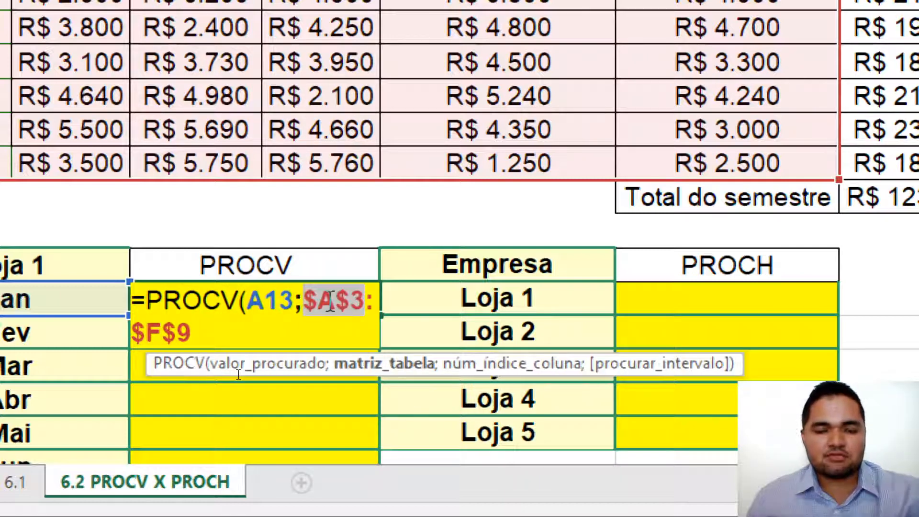
click(201, 330)
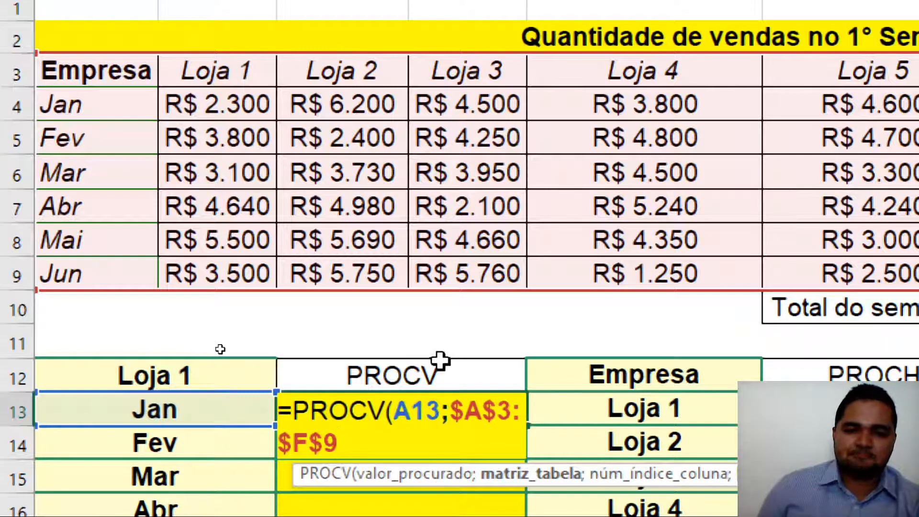
Complete the PROCV formula with column index 2 and exact match FALSO, and fill it down through the Jun row.
text(;2)
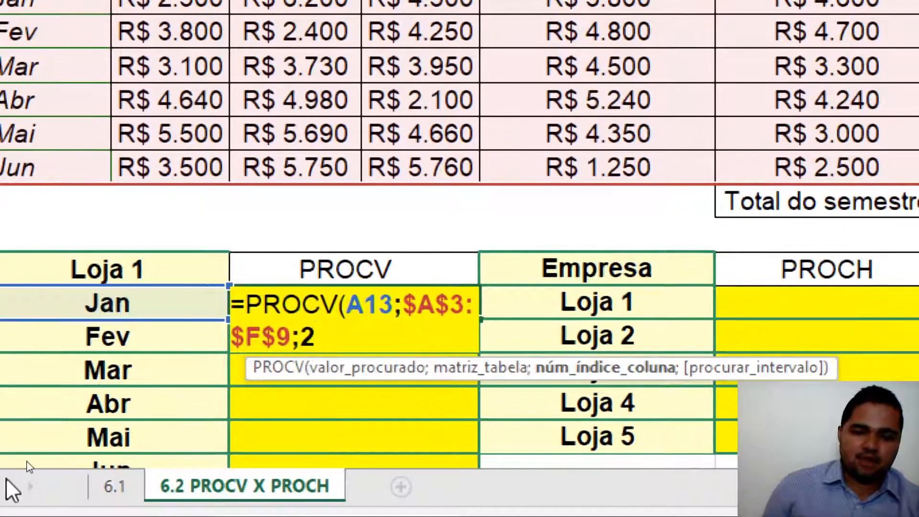
text(;)
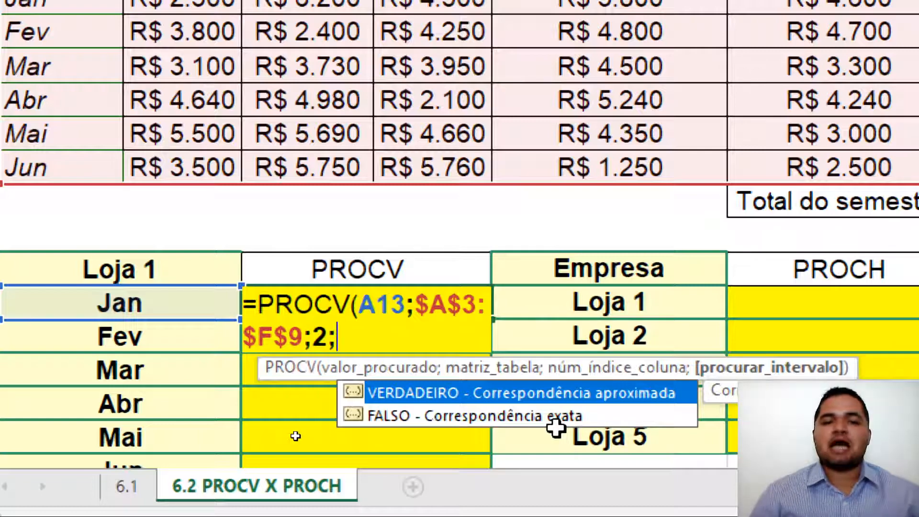
double_click(507, 417)
text())
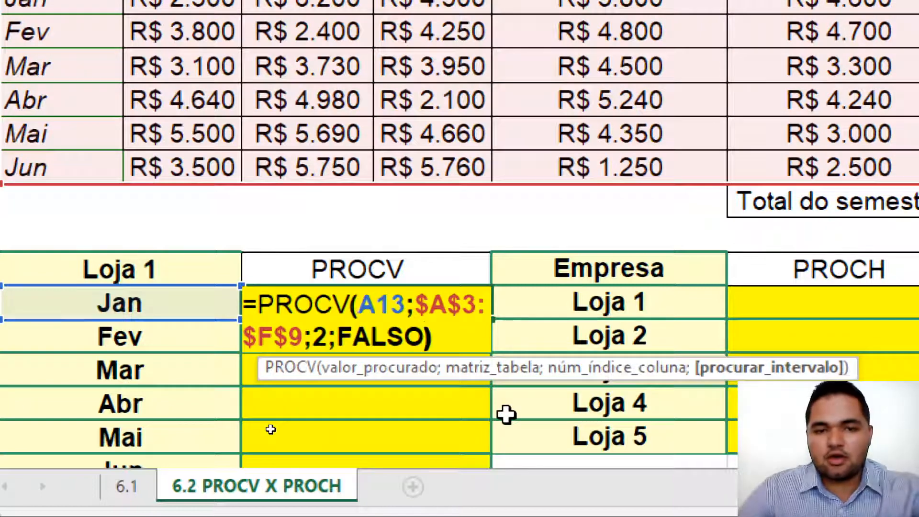
key(Return)
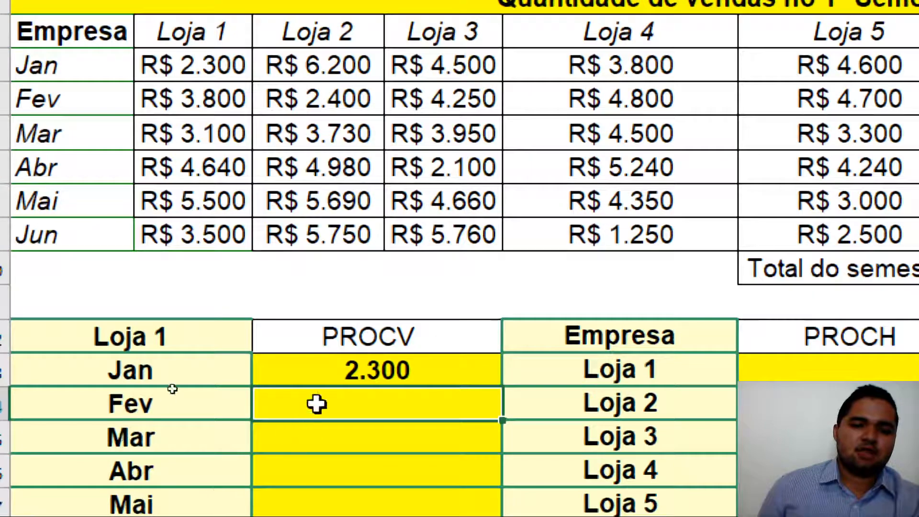
click(383, 494)
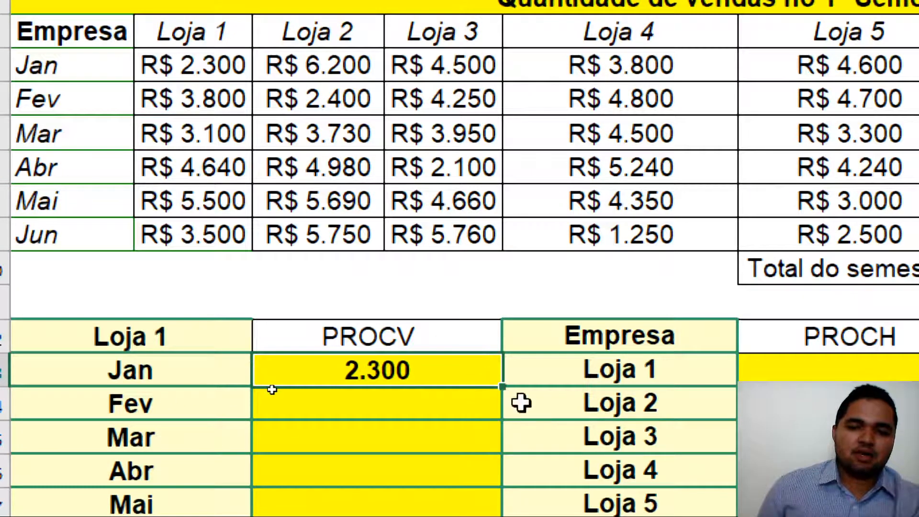
drag(502, 393, 473, 516)
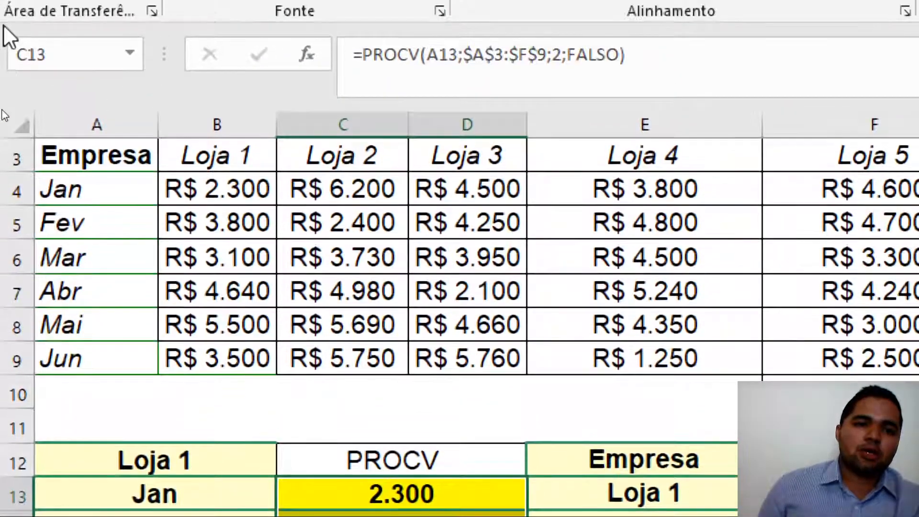
Review the sales table's individual rows and columns to compare horizontal and vertical lookup directions.
scroll(53, 208, up, 1)
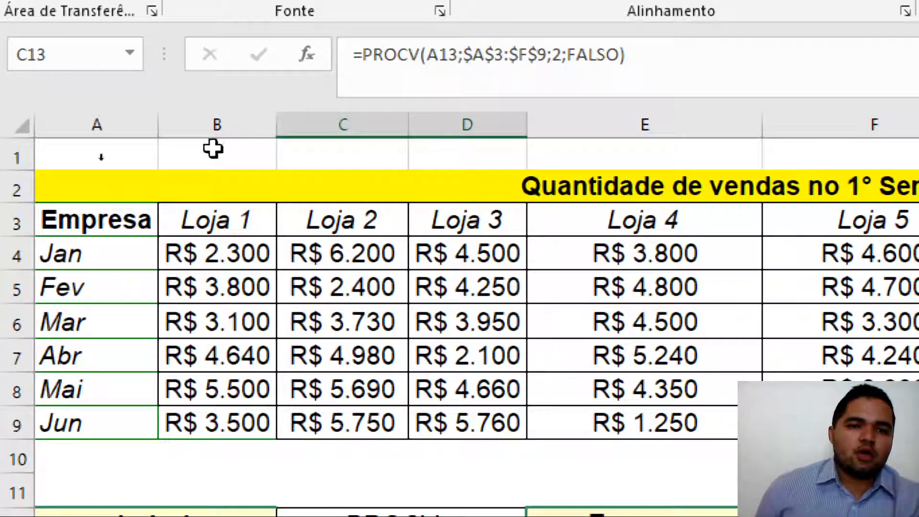
click(9, 223)
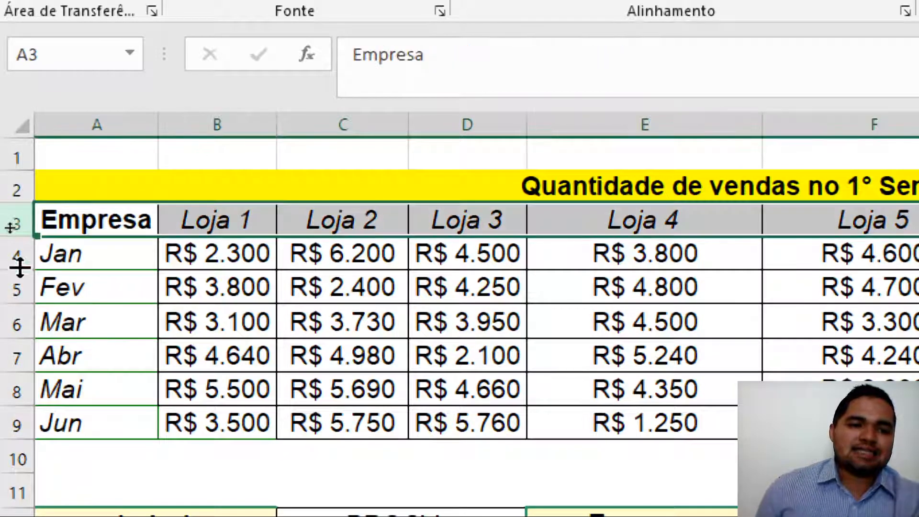
click(14, 253)
click(14, 326)
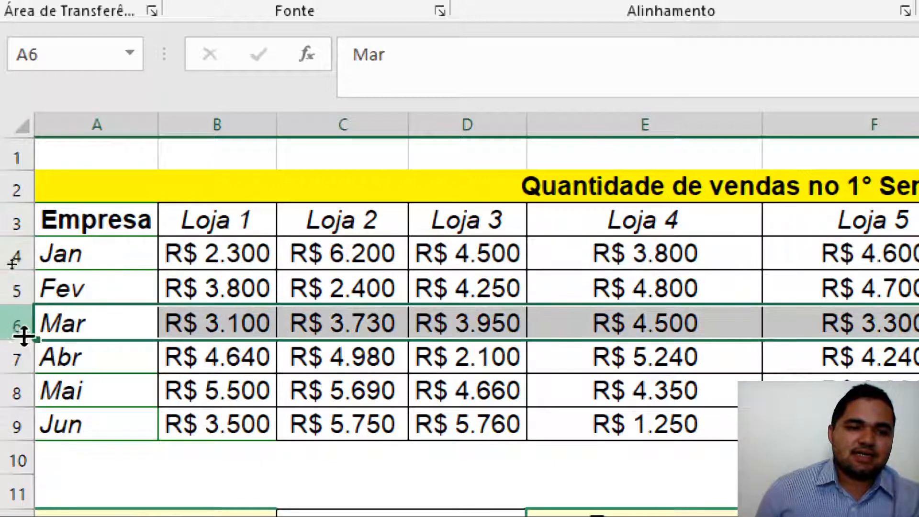
click(15, 357)
click(15, 391)
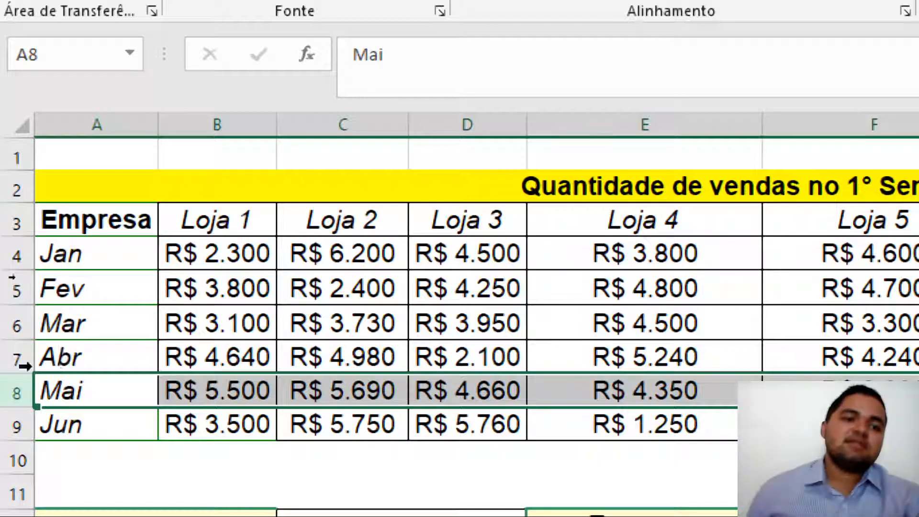
click(250, 126)
click(345, 126)
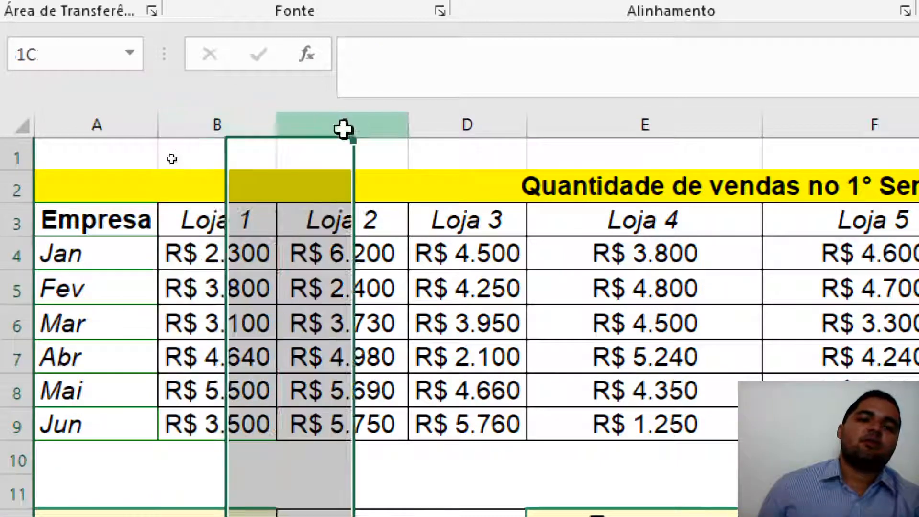
click(472, 125)
click(622, 123)
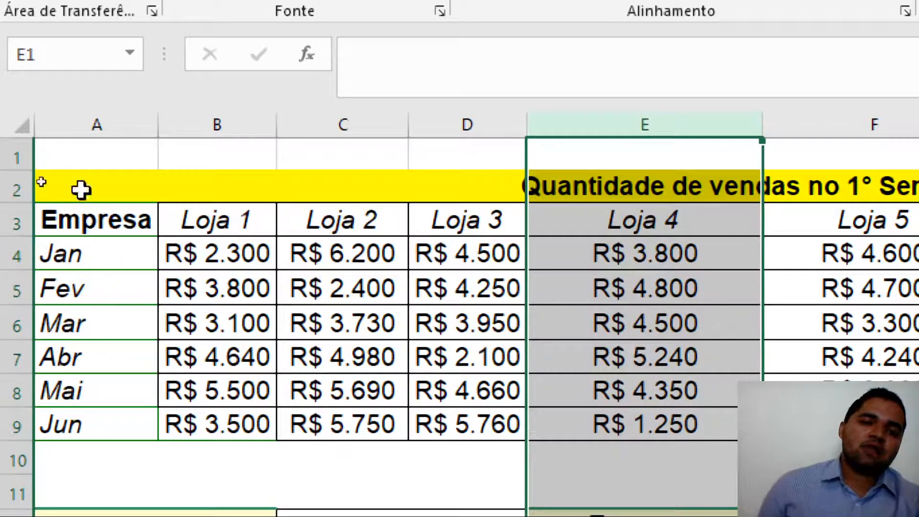
click(226, 122)
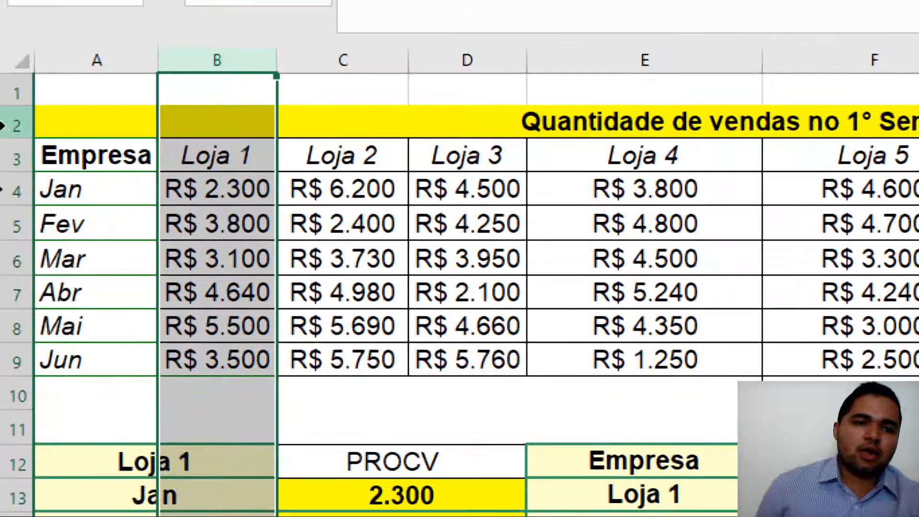
click(11, 158)
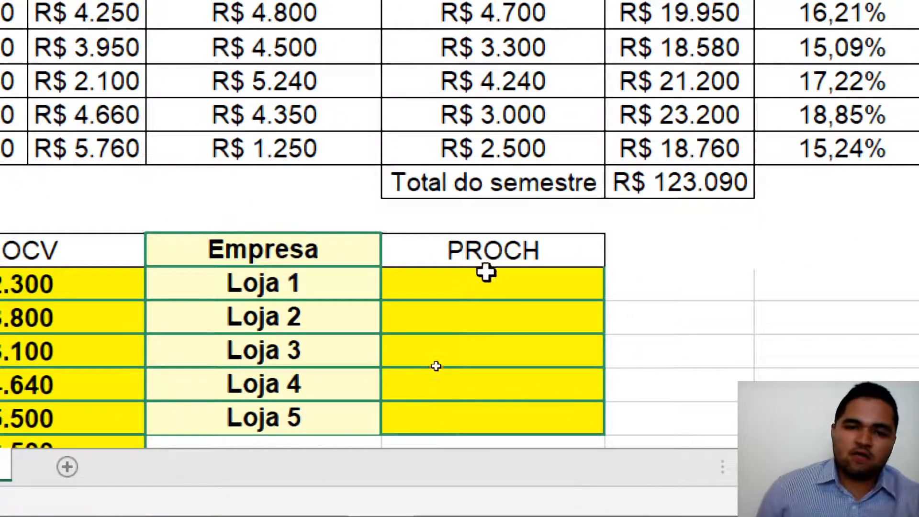
Start a PROCH formula in F13 using the store Loja 1 in E13 as the lookup value.
click(490, 276)
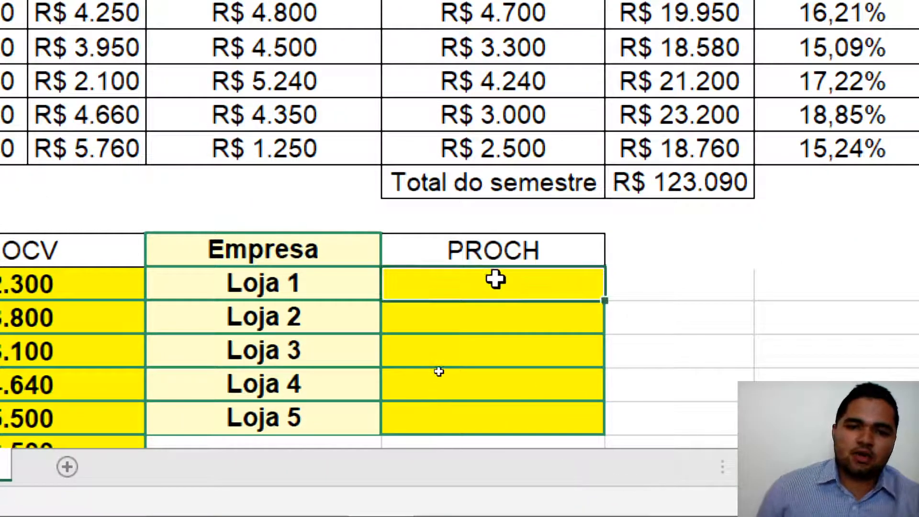
text(=)
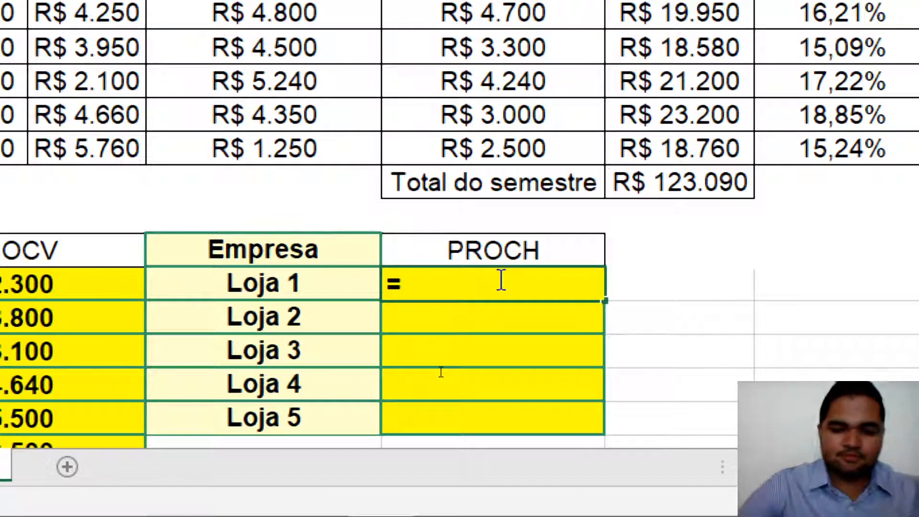
text(proch)
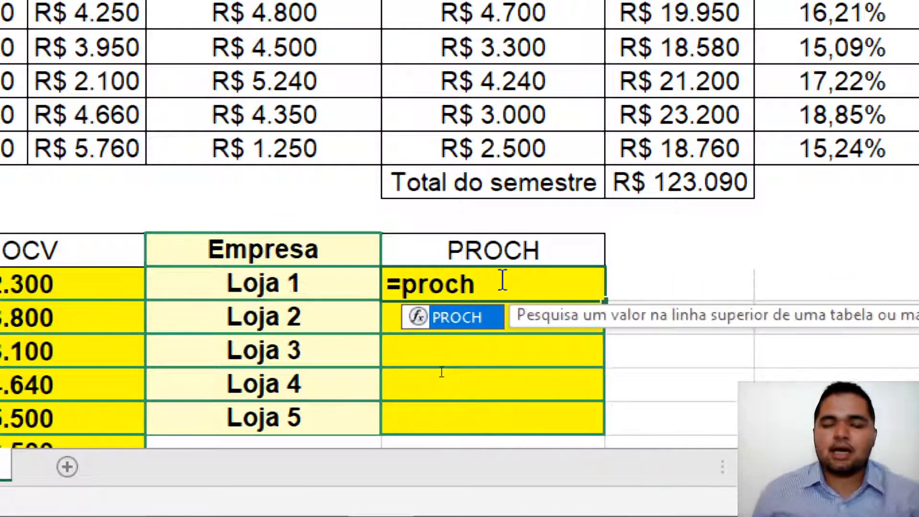
double_click(482, 318)
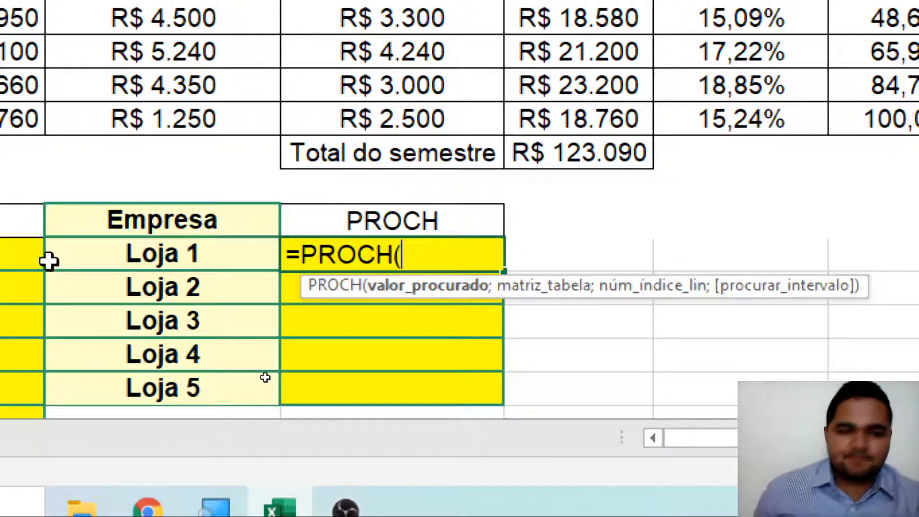
click(169, 258)
text(;)
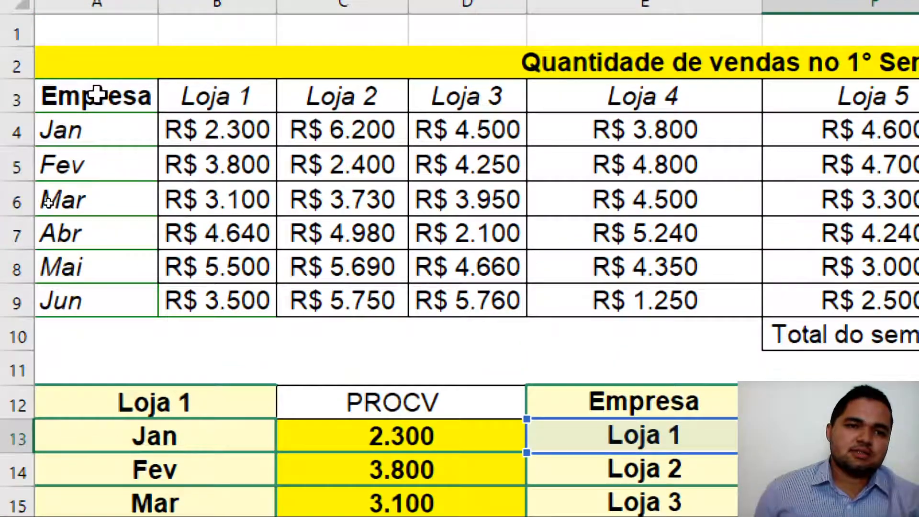
Set the PROCH table array to the sales data A3:F9 and lock it as the absolute range $A$3:$F$9.
drag(96, 94, 826, 268)
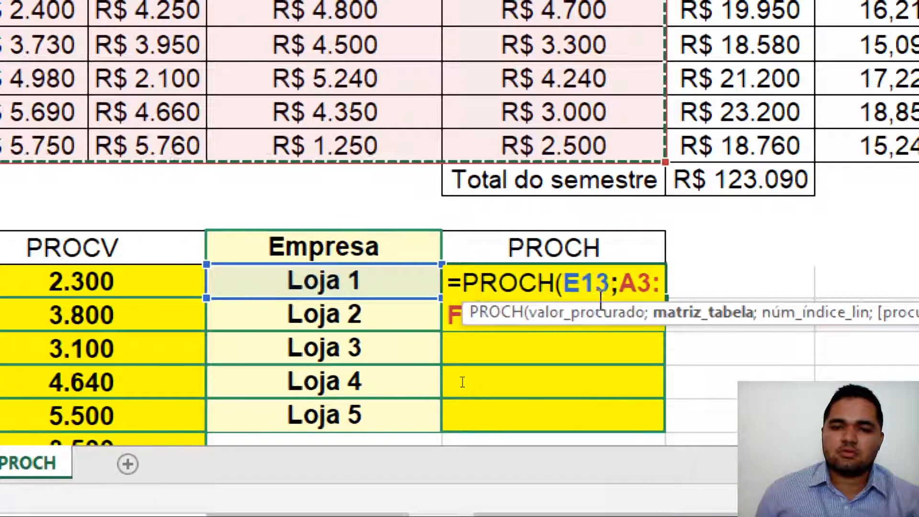
click(628, 283)
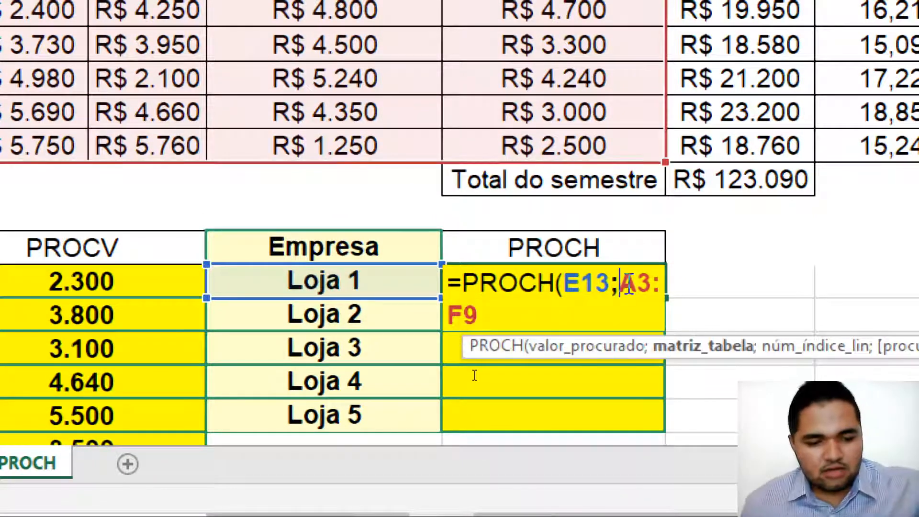
key(F4)
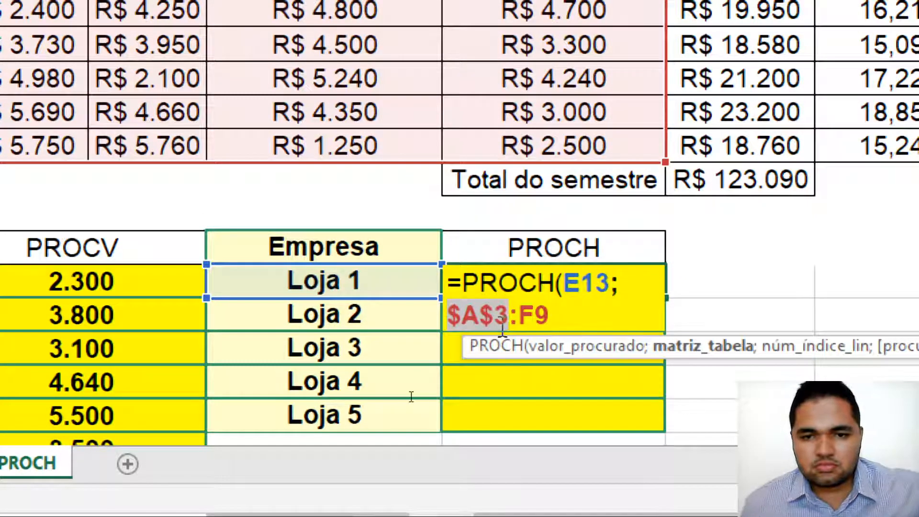
key(Right)
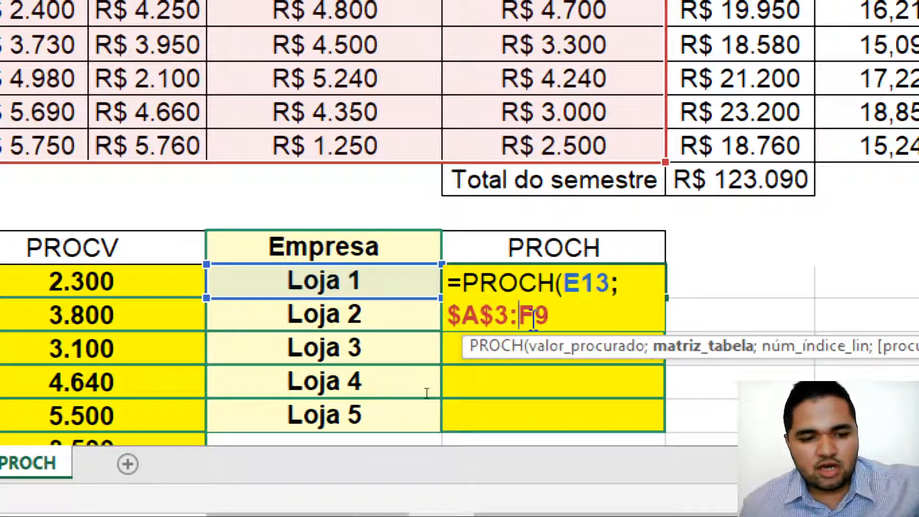
key(F4)
key(Right)
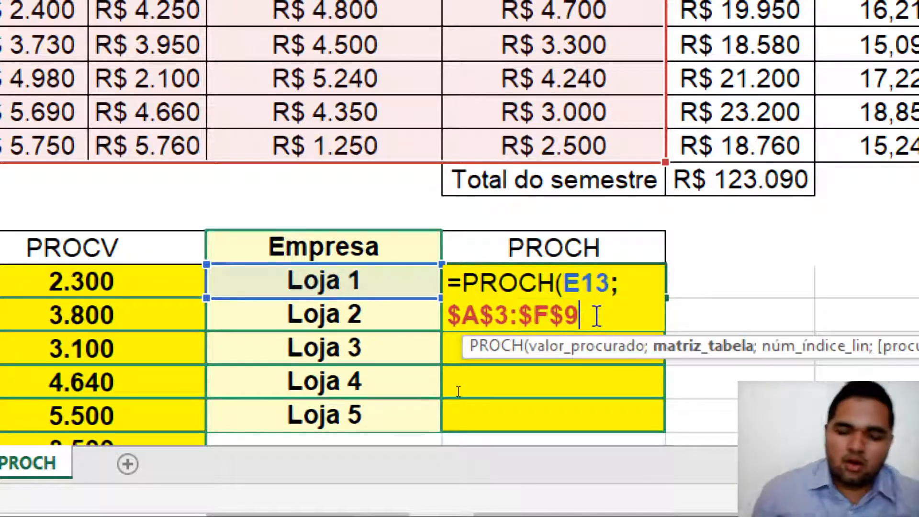
text(;)
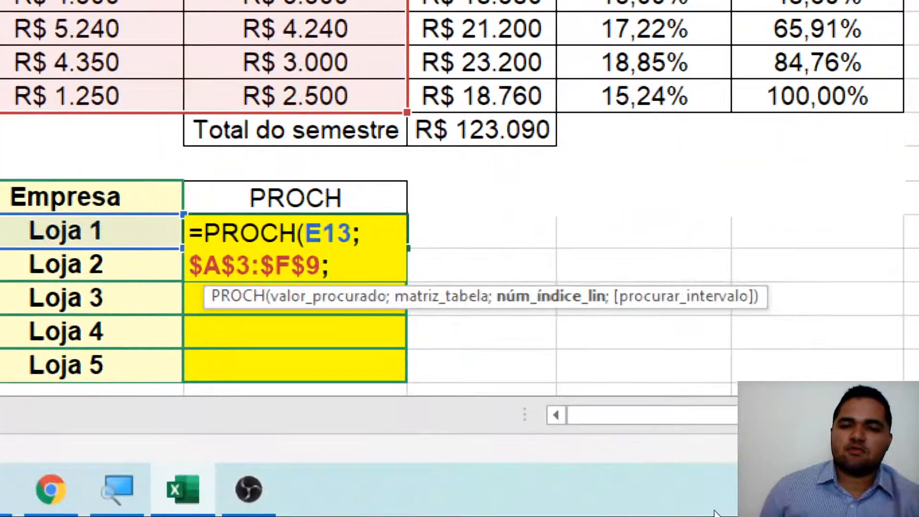
Complete the PROCH formula with row index 2 and exact match FALSO.
text(2;)
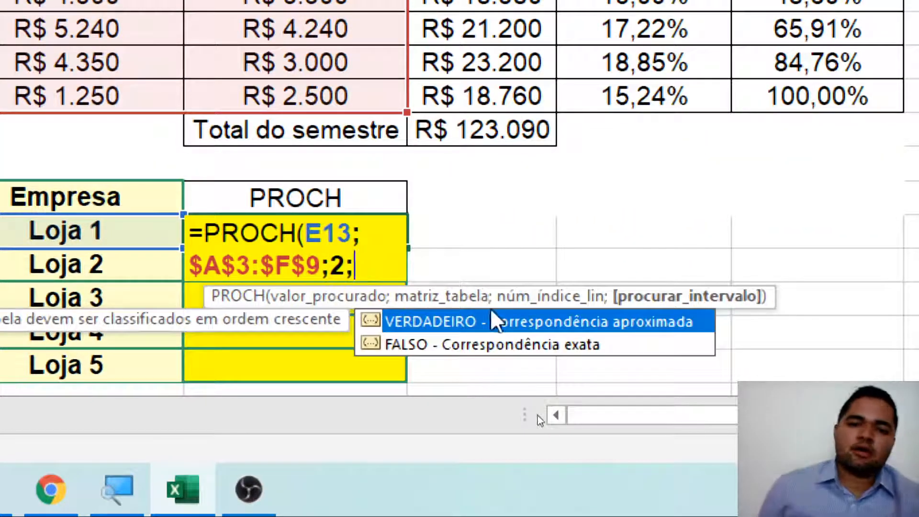
double_click(505, 349)
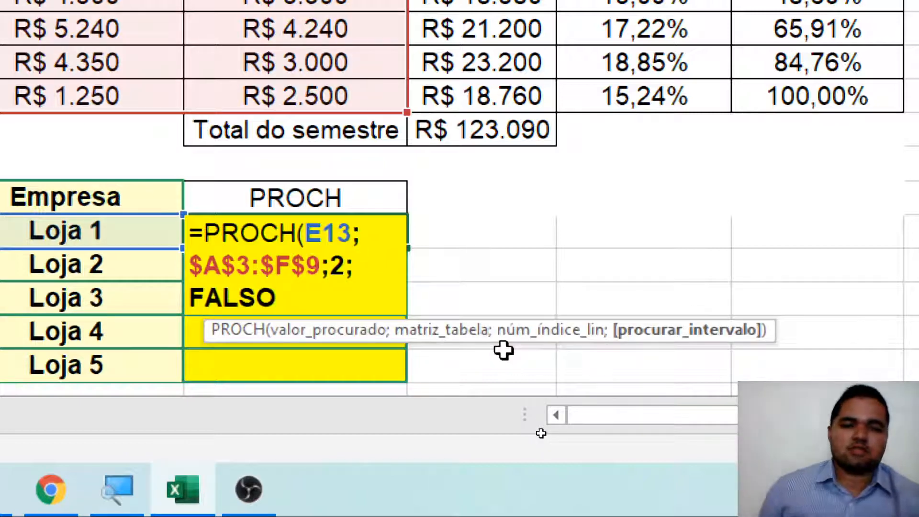
text())
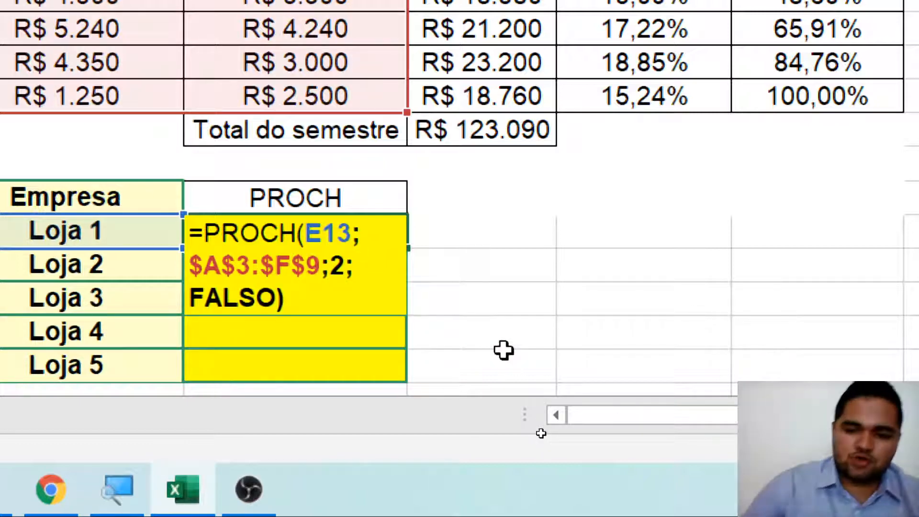
key(Return)
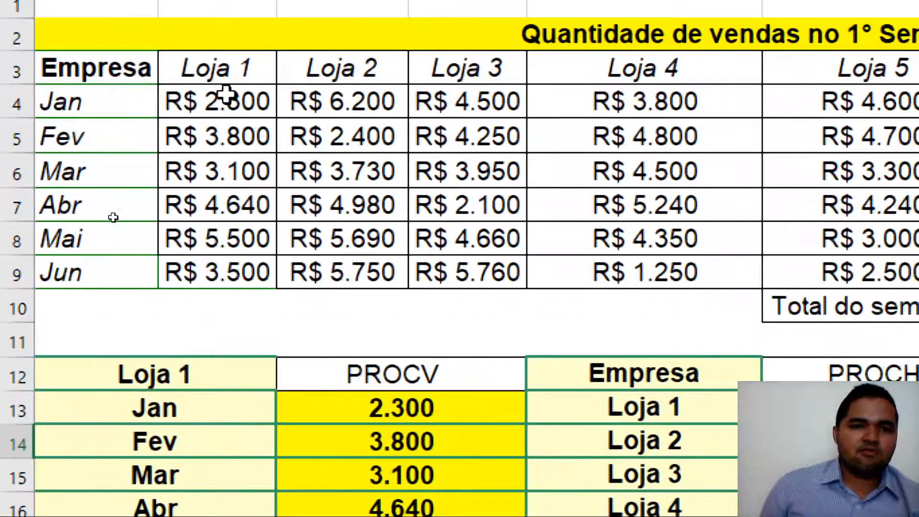
Check the January sales value of Loja 1 and fill the PROCH formula down from F13 through the Loja 5 row.
click(235, 102)
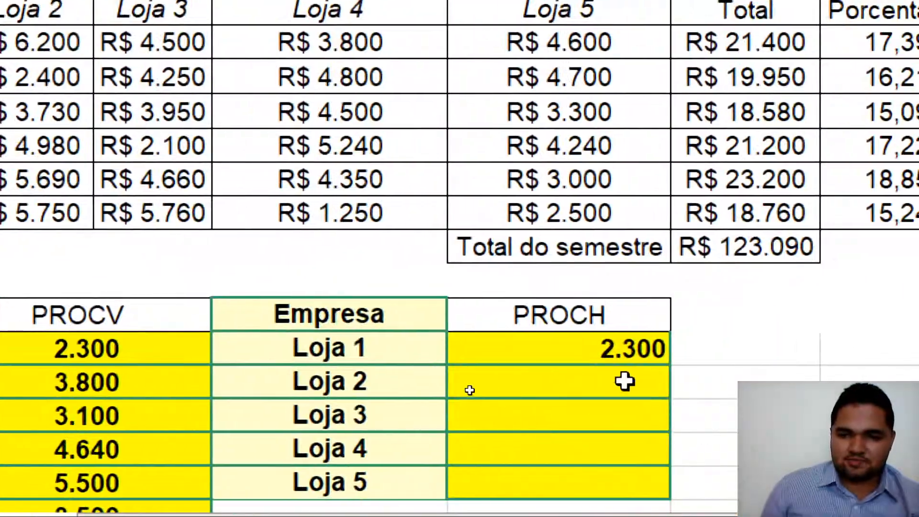
click(630, 351)
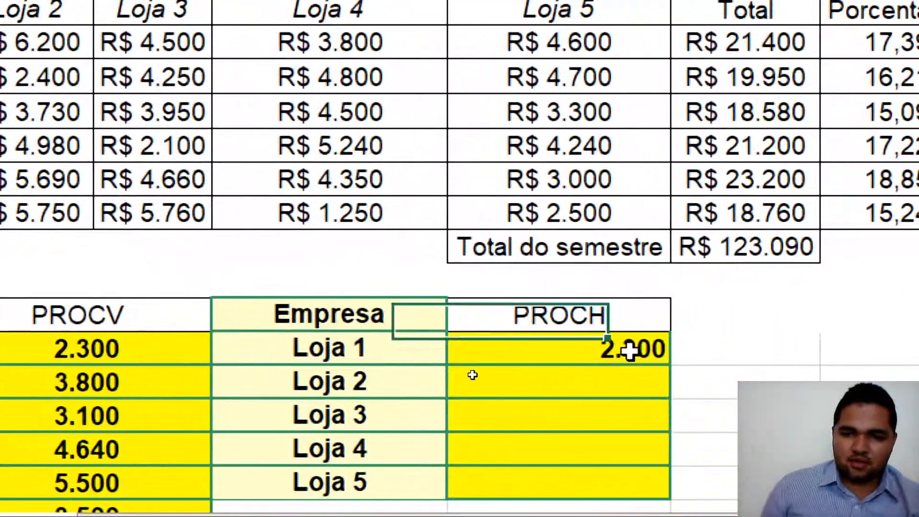
drag(675, 368, 655, 498)
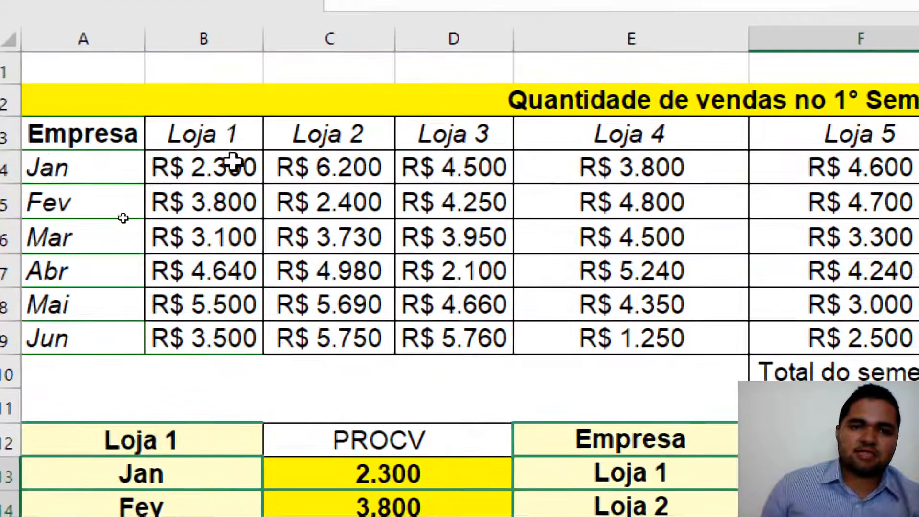